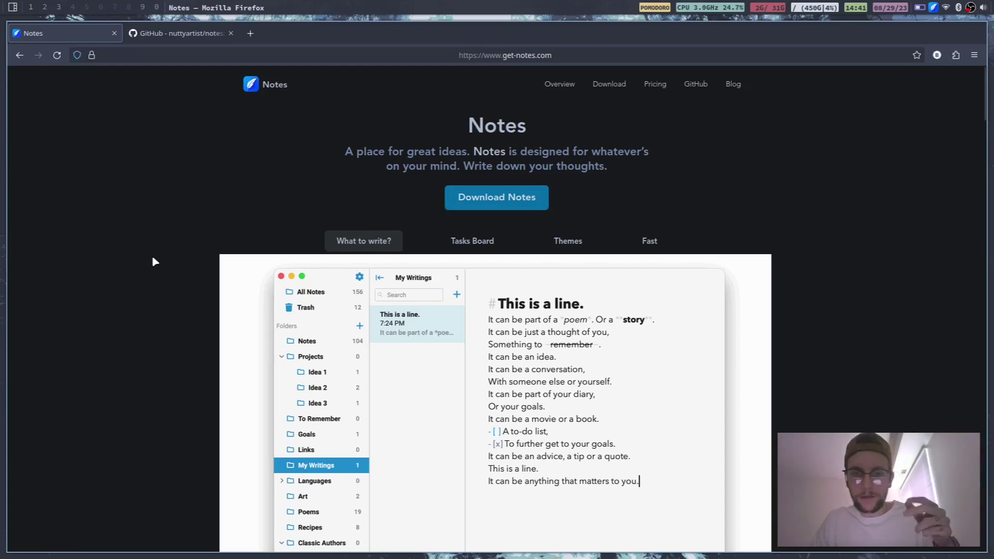
# Step: Scroll get-notes.com past the download links to the Folders and Tags demo of tagged poems
pyautogui.scroll(-2, 151, 256)
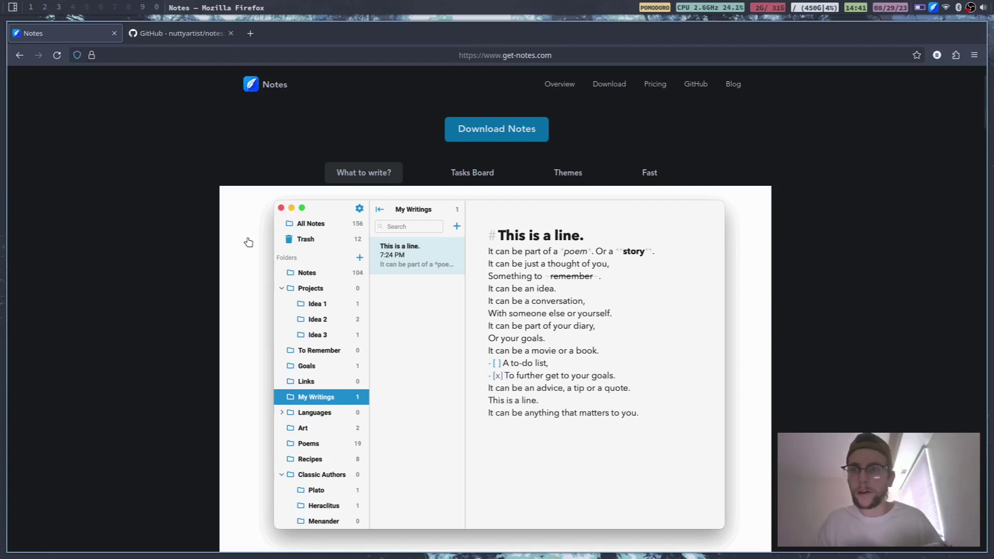
pyautogui.scroll(-5, 285, 223)
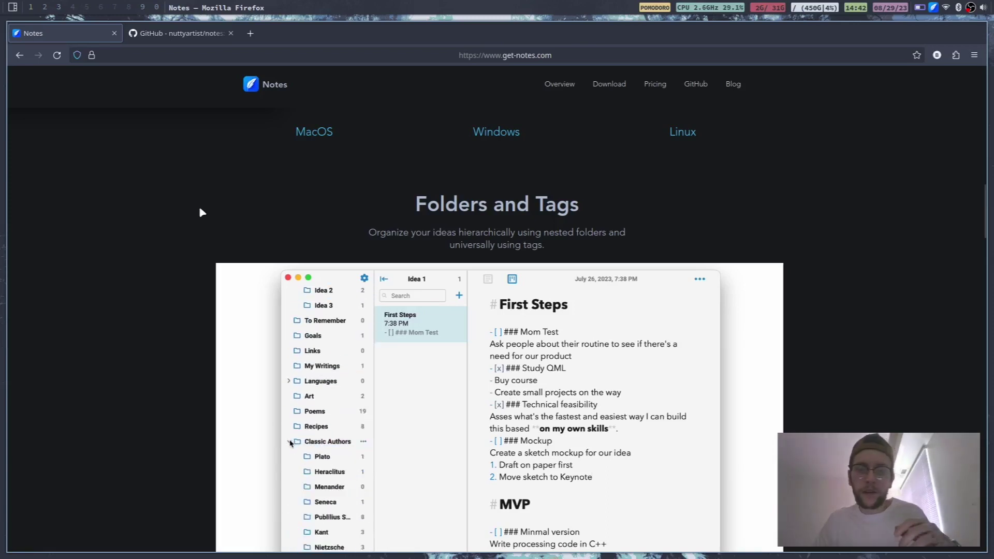
pyautogui.scroll(-3, 201, 211)
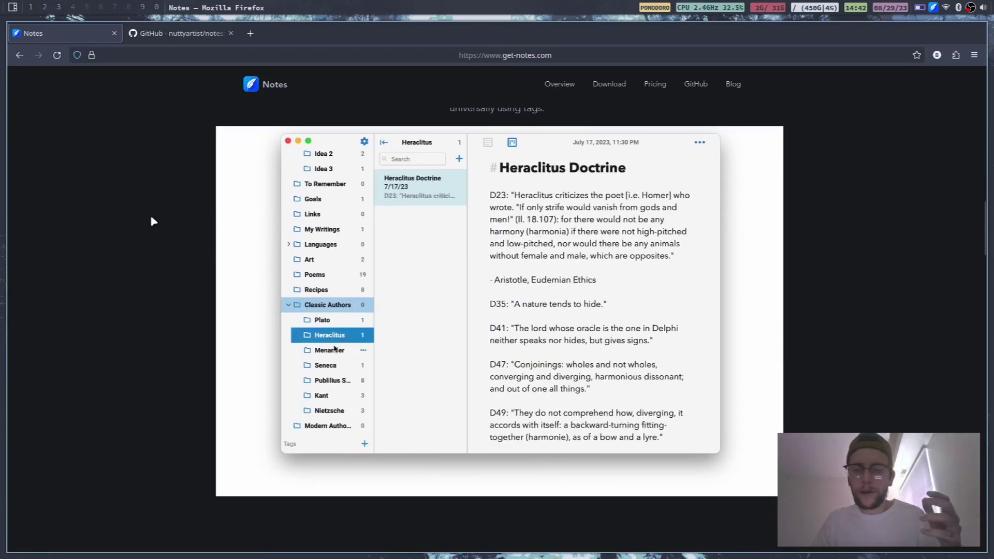
pyautogui.scroll(2, 154, 222)
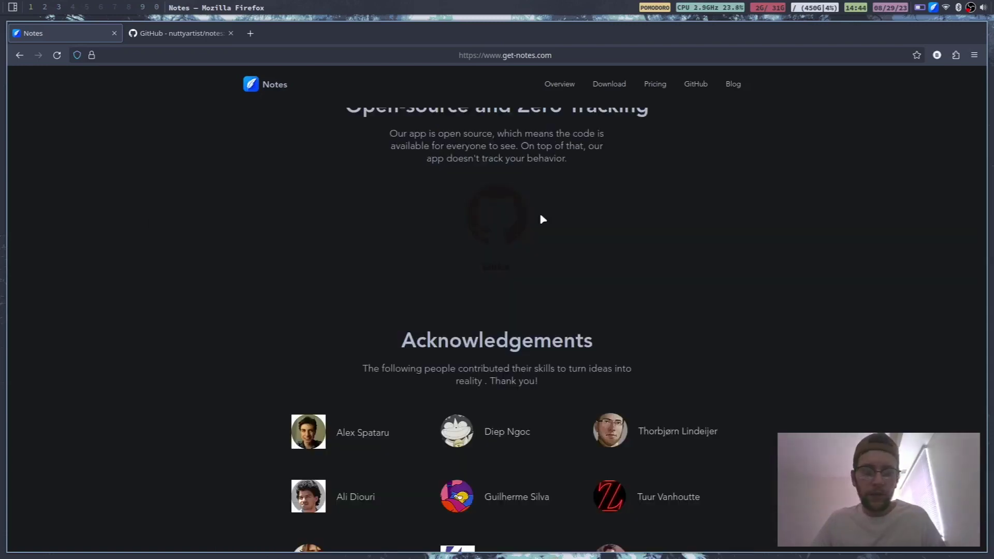
# Step: Switch to the Notes app, scroll the Notes write-up and select the word Mode in Light Mode
pyautogui.hotkey('alt', 'Tab')
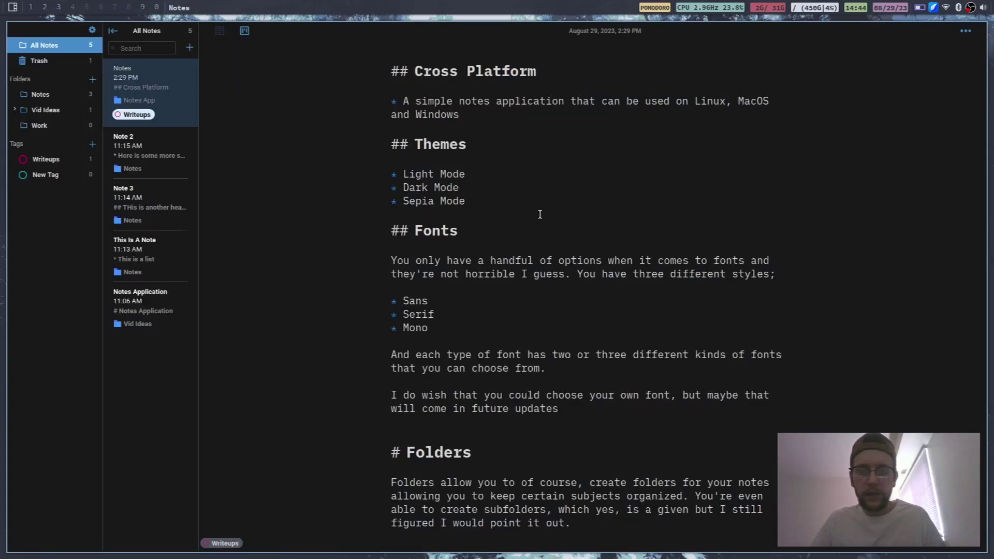
pyautogui.scroll(1, 540, 214)
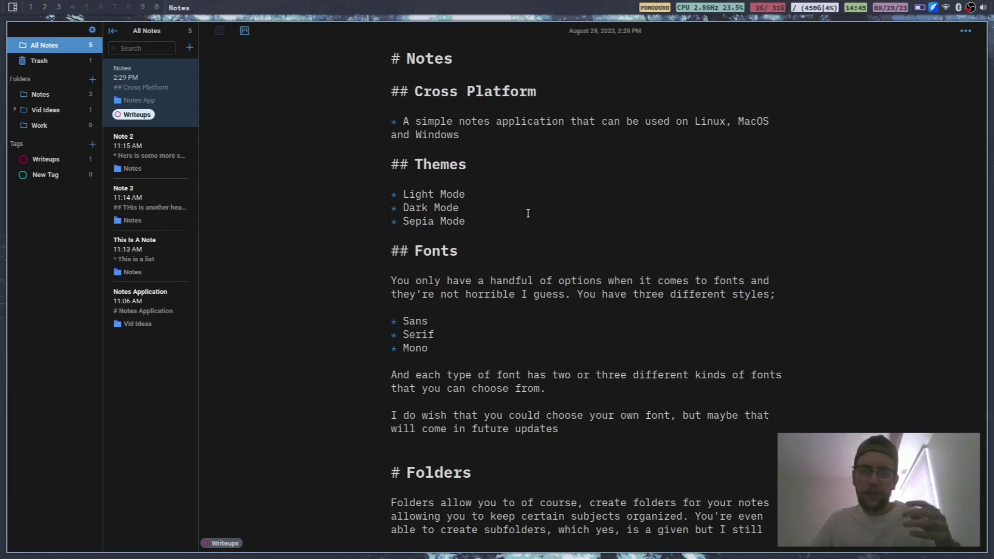
pyautogui.doubleClick(454, 194)
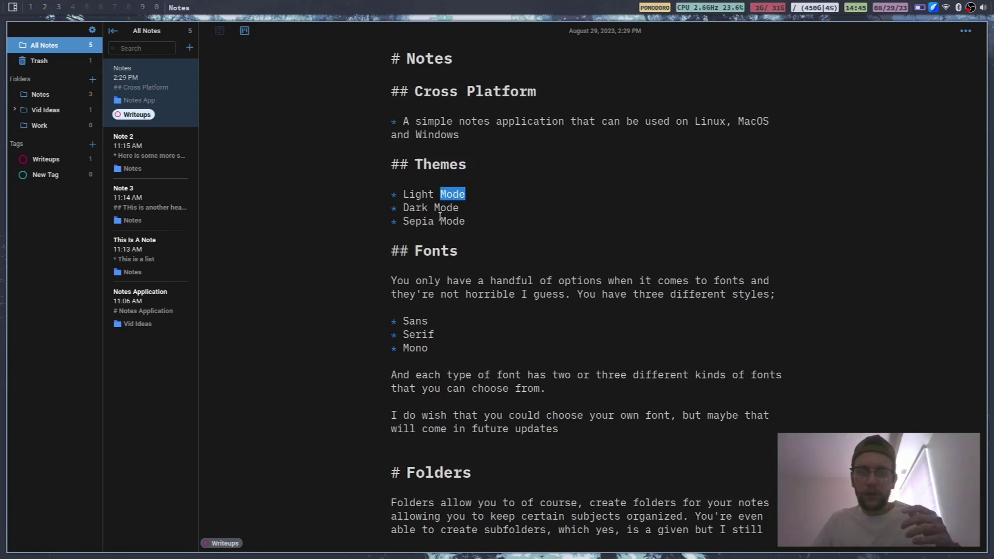
pyautogui.scroll(-1, 433, 230)
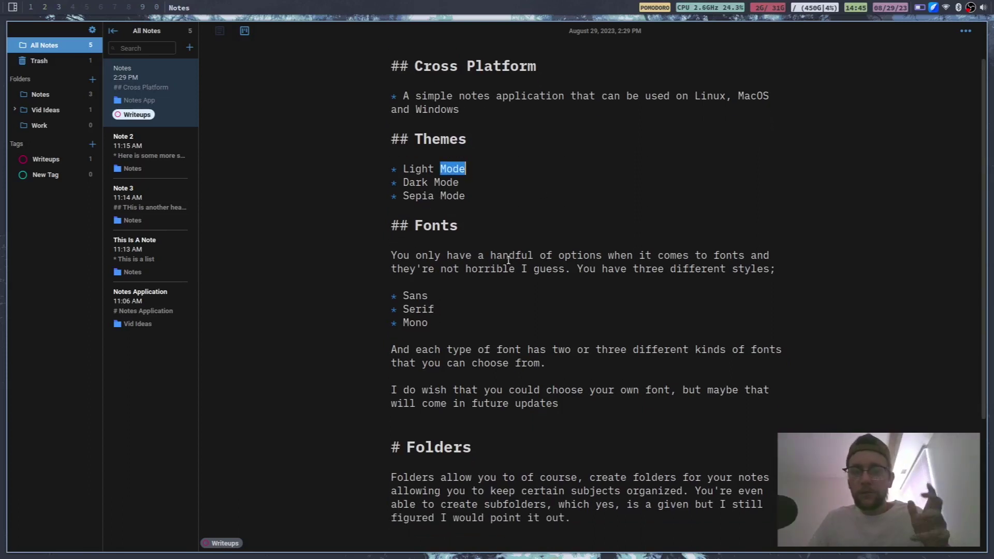
# Step: In the note's appearance settings, set the Sans font to Source Sans Pro
pyautogui.click(966, 33)
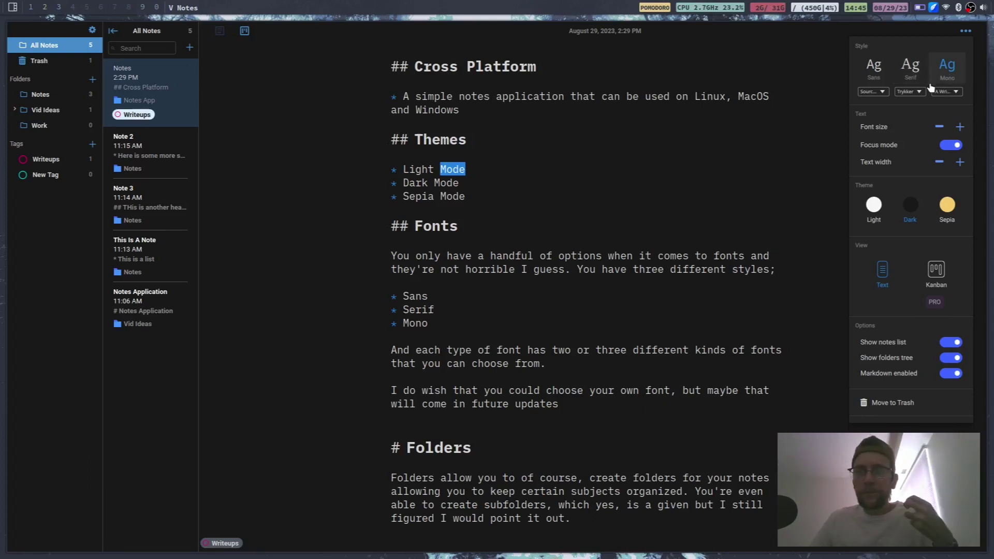
pyautogui.click(878, 92)
pyautogui.click(878, 91)
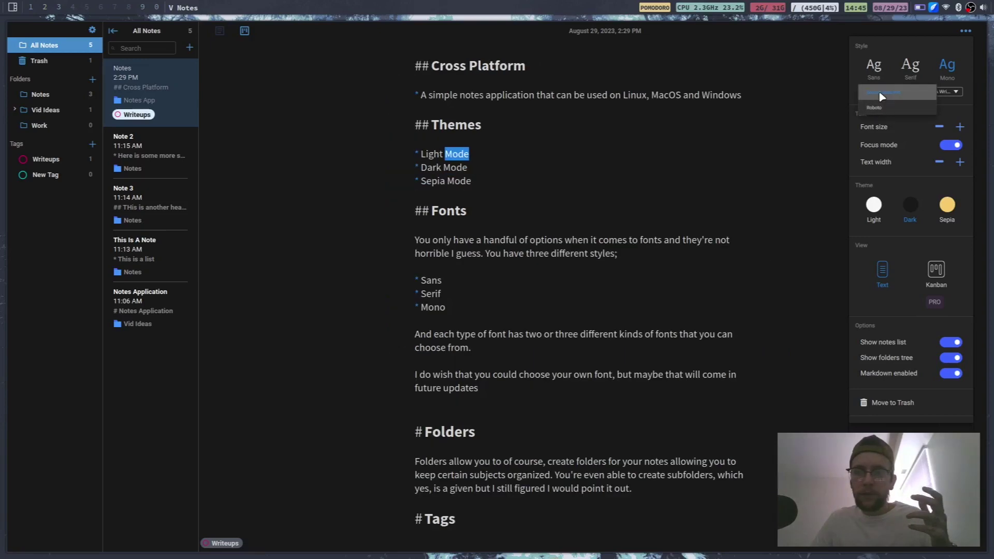
pyautogui.click(883, 92)
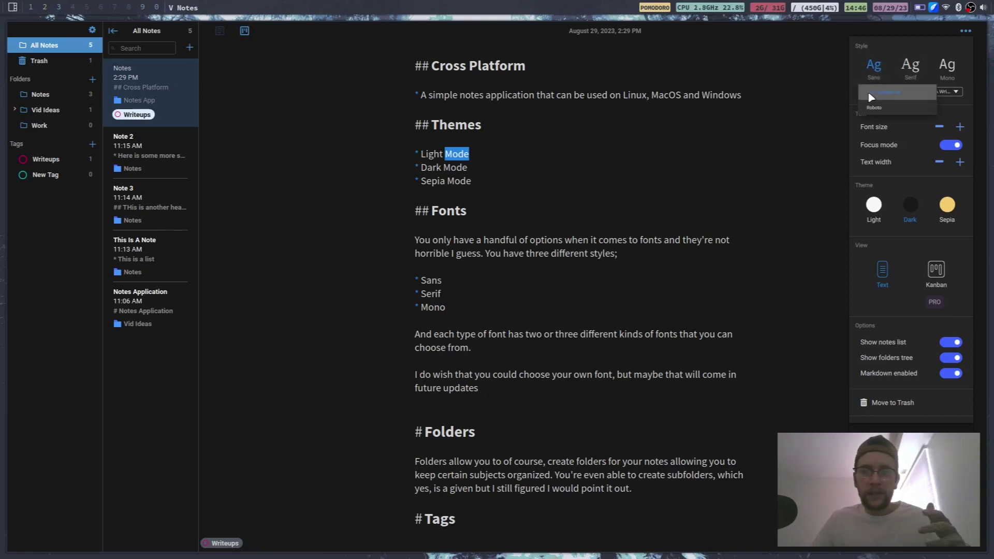
# Step: Switch the note text to Serif, then to Mono, and show the Mono font choices
pyautogui.click(911, 66)
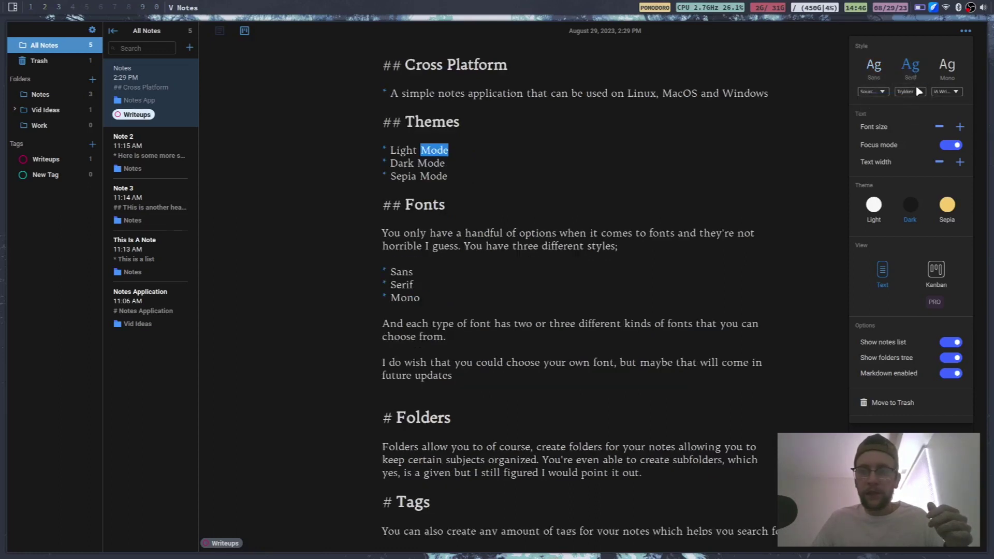
pyautogui.click(915, 91)
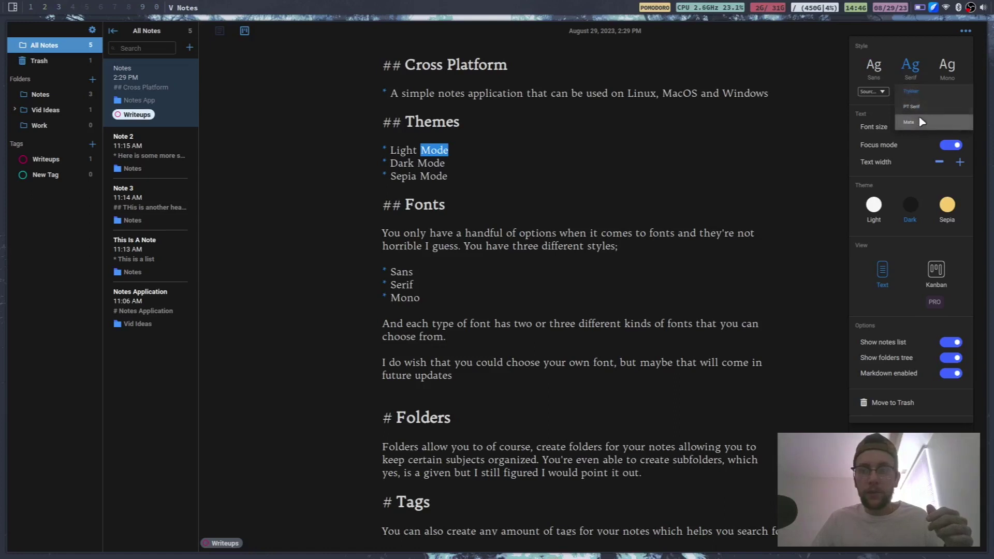
pyautogui.click(950, 72)
pyautogui.click(952, 92)
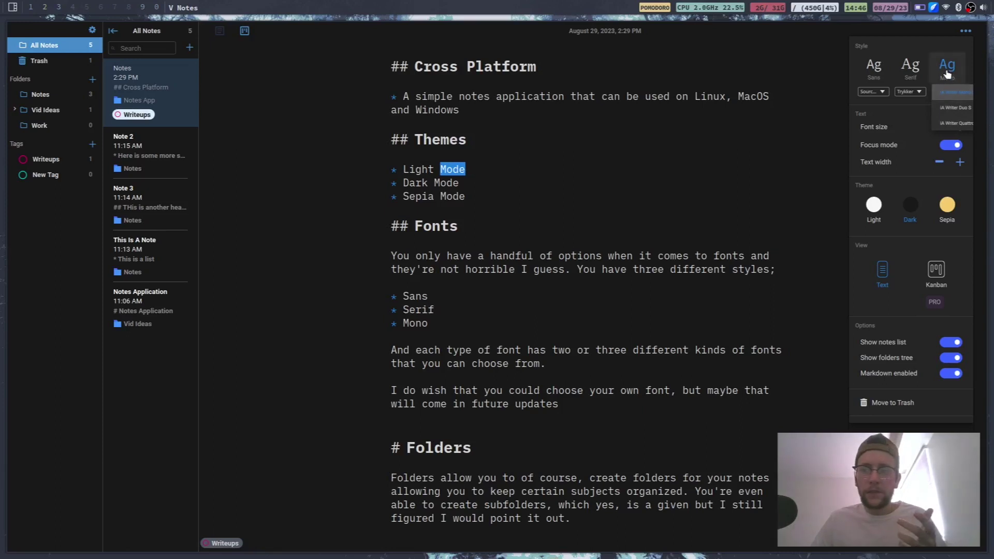
# Step: Use the iA Writer mono font and settle on a slightly smaller font size
pyautogui.click(947, 74)
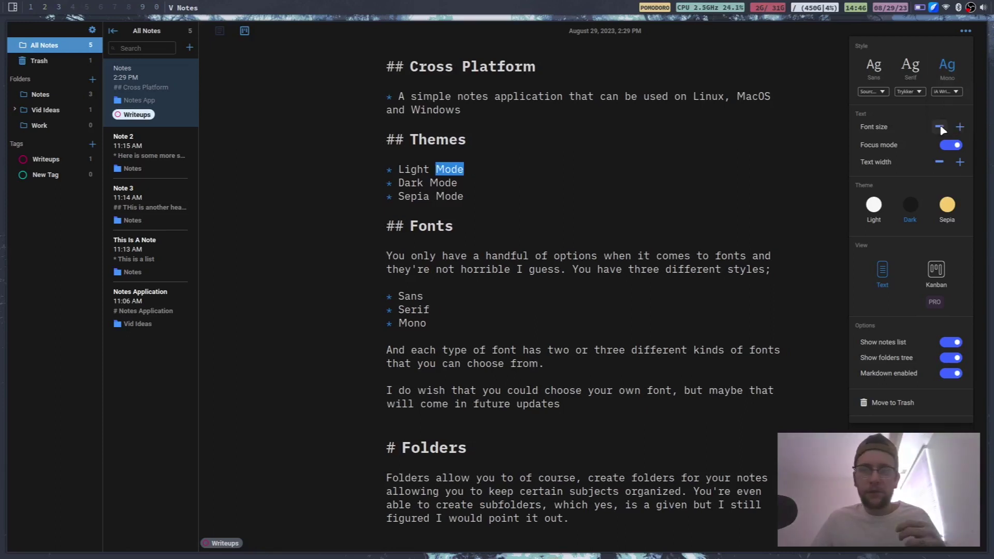
pyautogui.click(940, 128)
pyautogui.click(960, 127)
pyautogui.click(960, 127)
pyautogui.click(939, 127)
pyautogui.click(939, 127)
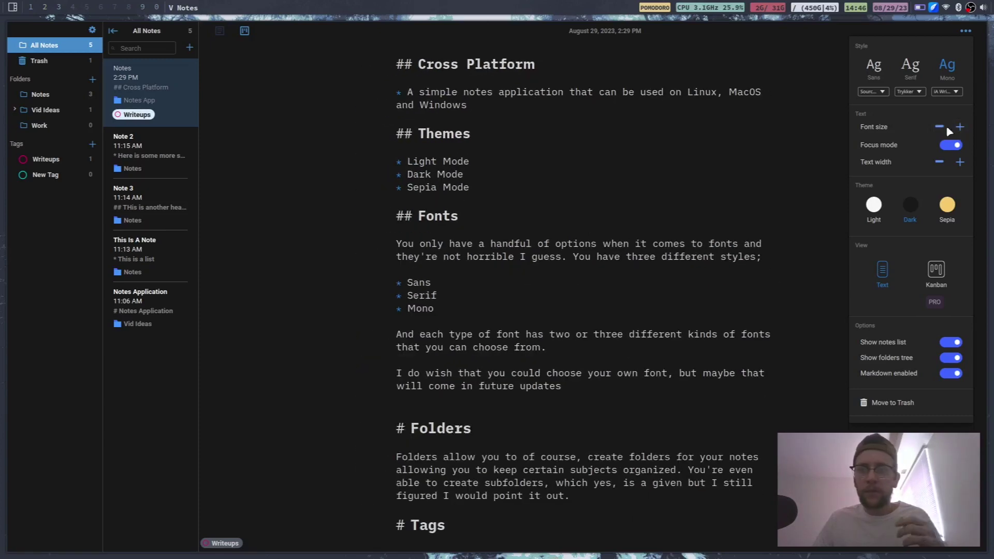
# Step: Toggle focus mode off and back on, and nudge the text width narrower then wider
pyautogui.click(950, 147)
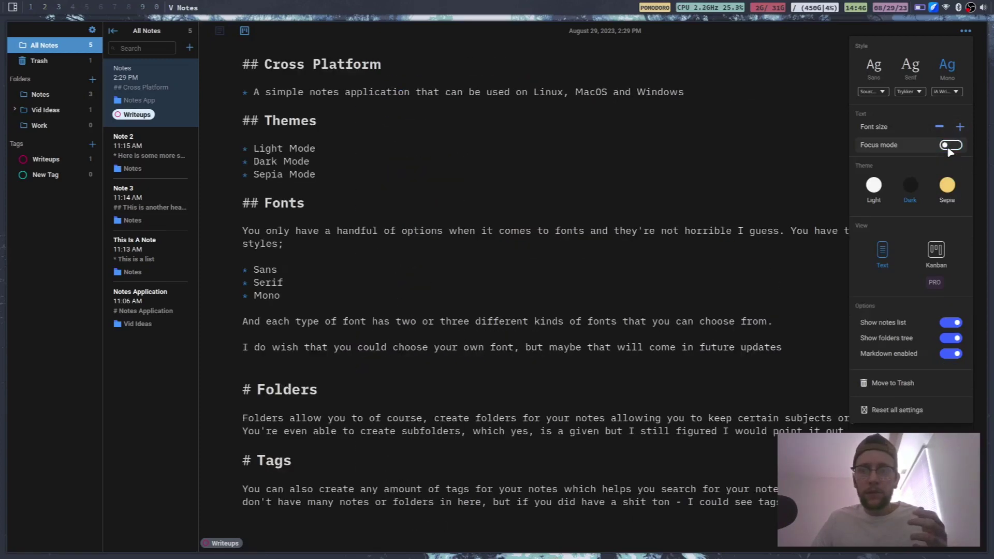
pyautogui.click(949, 147)
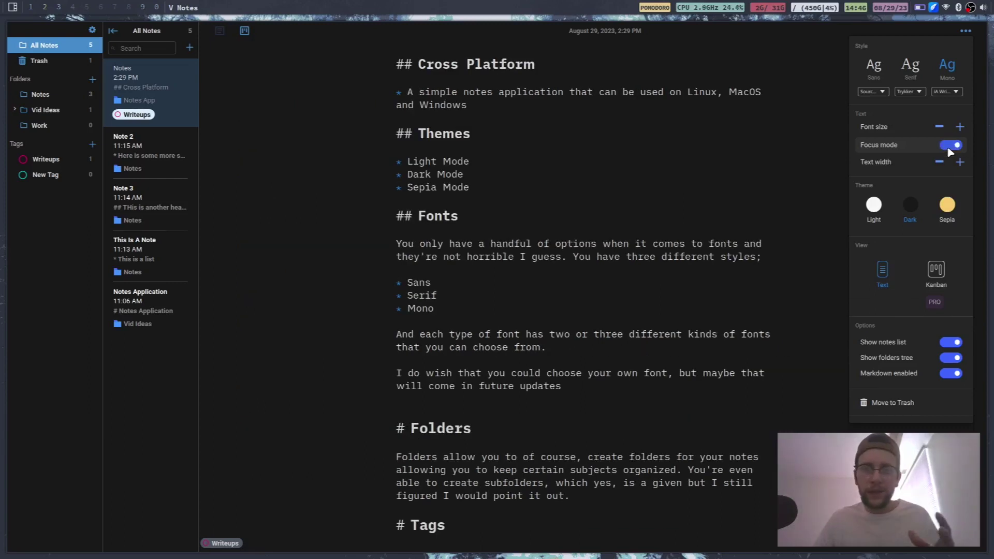
pyautogui.click(940, 162)
pyautogui.click(961, 163)
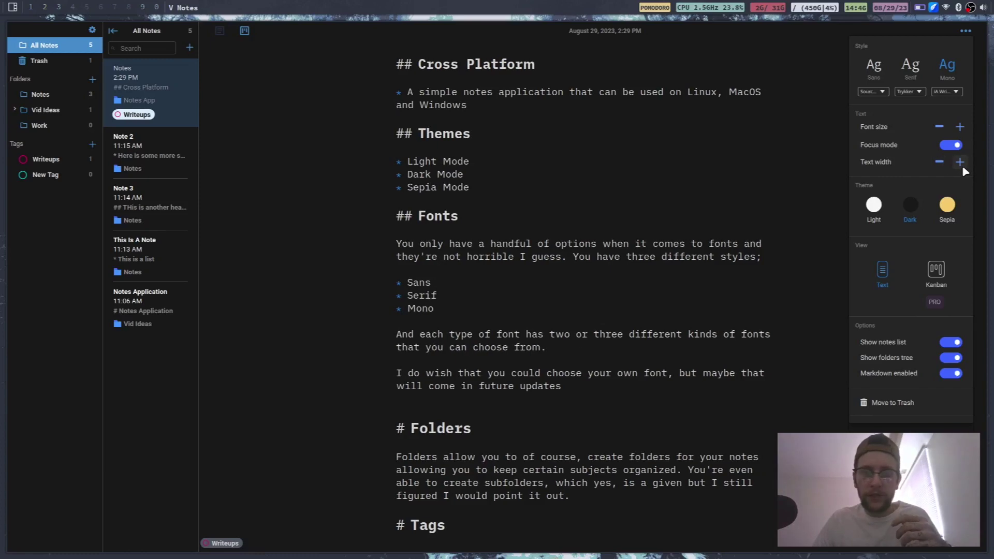
# Step: Try the Light and Sepia themes, returning to Dark after each
pyautogui.click(874, 209)
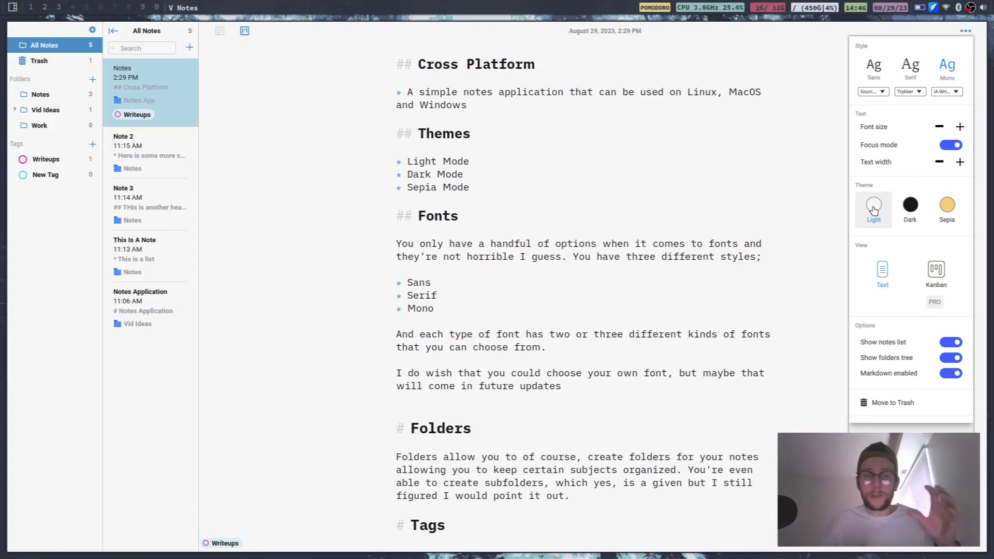
pyautogui.click(910, 205)
pyautogui.click(948, 219)
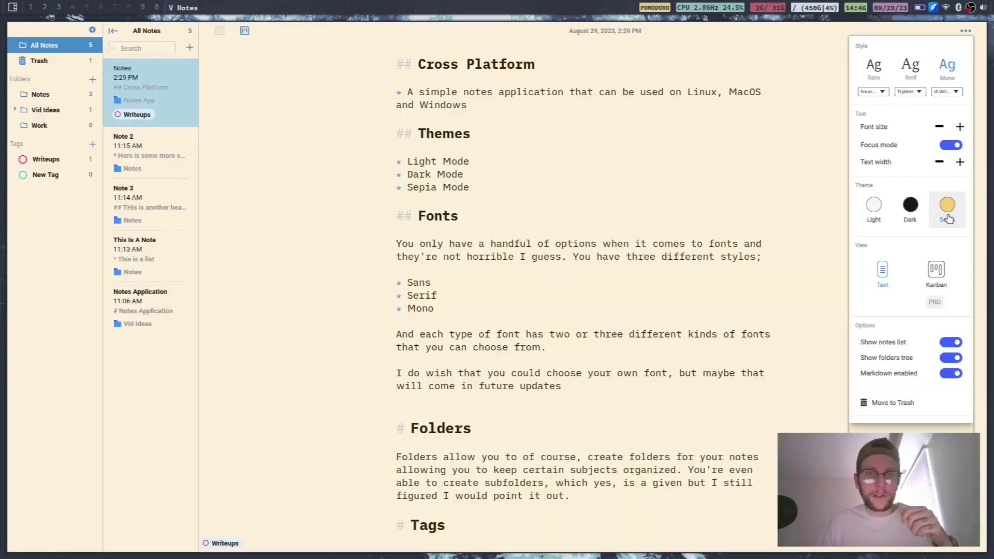
pyautogui.click(900, 230)
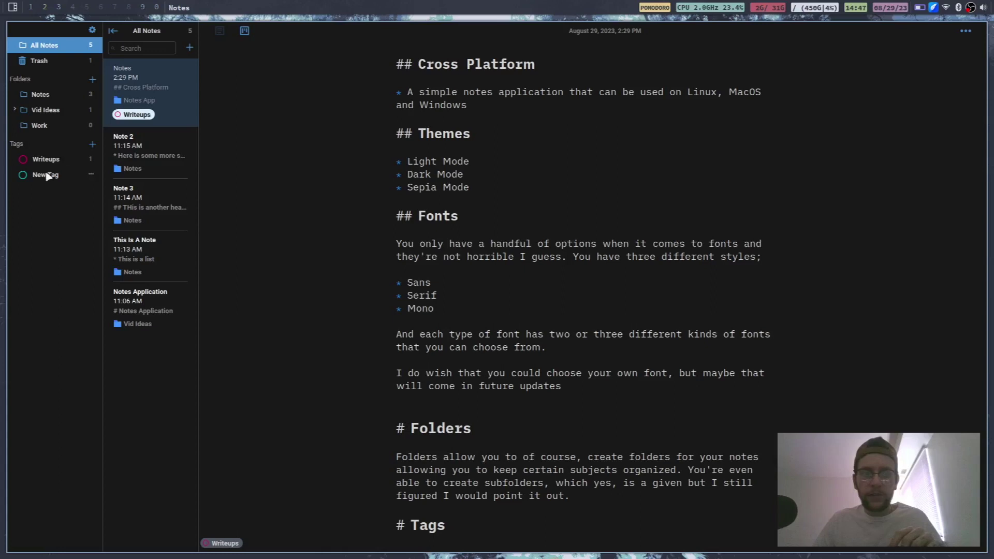
# Step: Hide the notes list and the folders sidebar from the settings panel, then close it
pyautogui.click(971, 36)
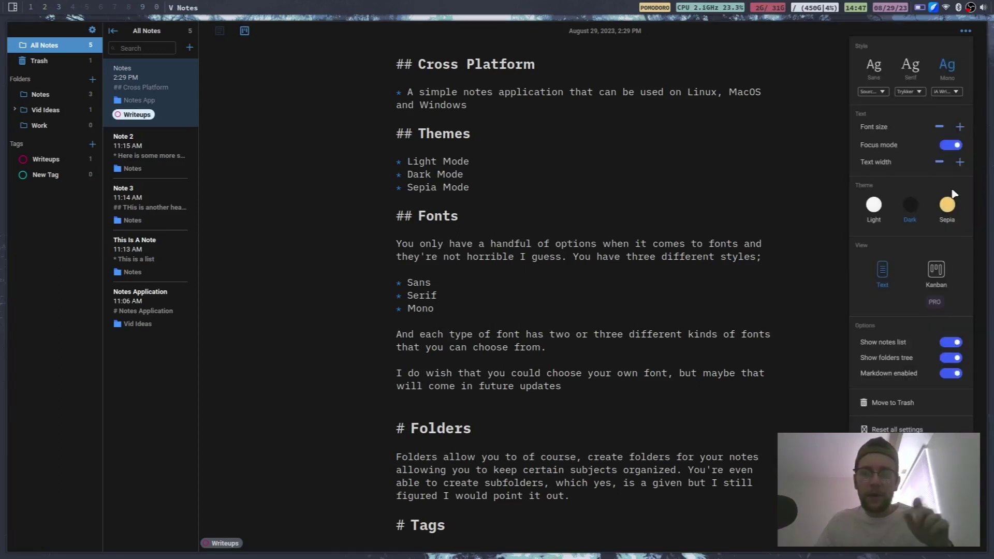
pyautogui.click(955, 342)
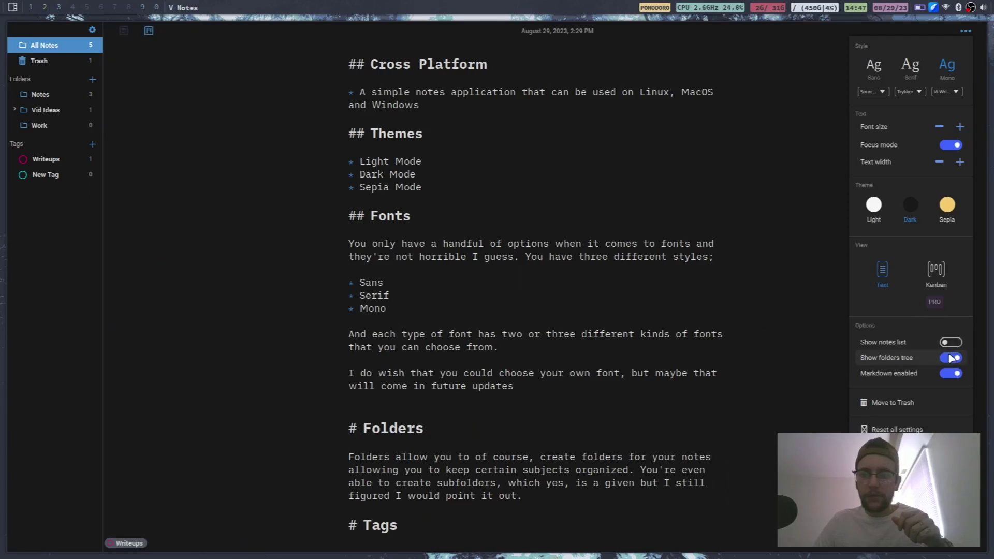
pyautogui.click(952, 358)
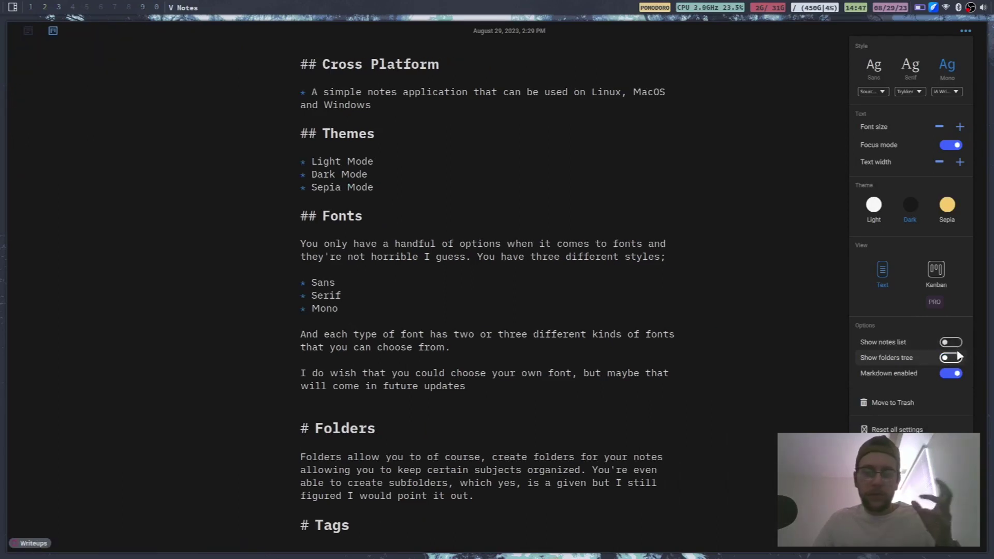
pyautogui.click(602, 262)
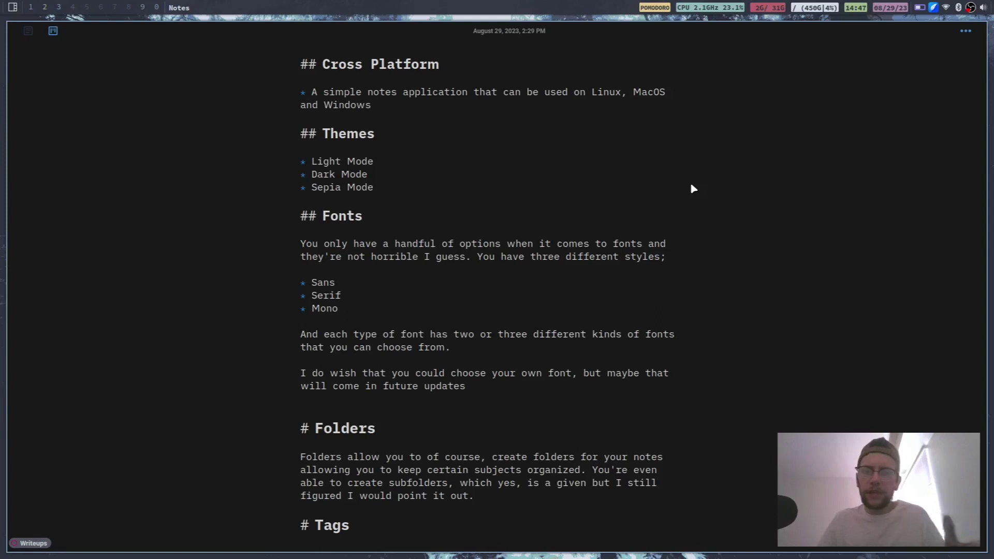
# Step: Restore the panels with Ctrl+B, then hide and reshow them via Ctrl+Shift+J and Ctrl+Shift+L
pyautogui.hotkey('ctrl', 'b')
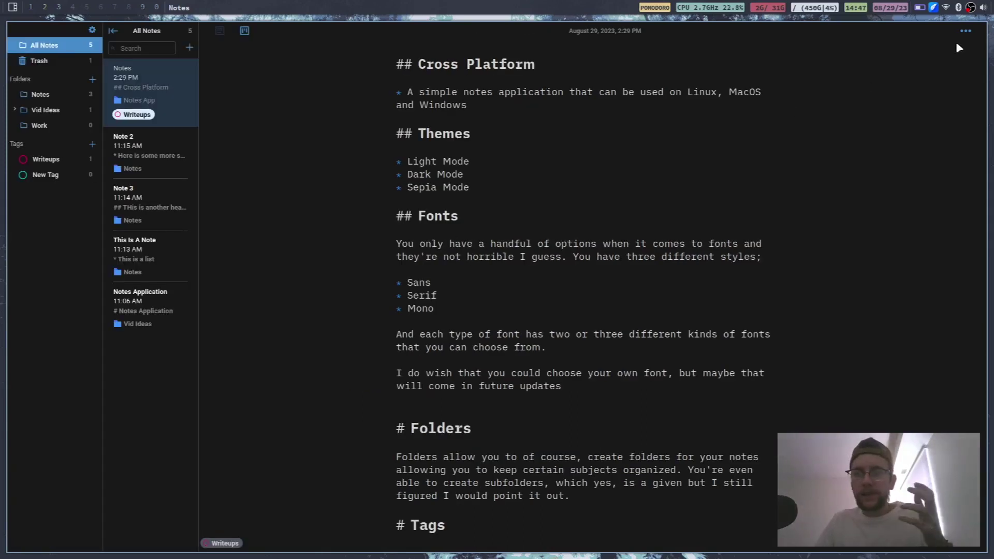
pyautogui.click(965, 30)
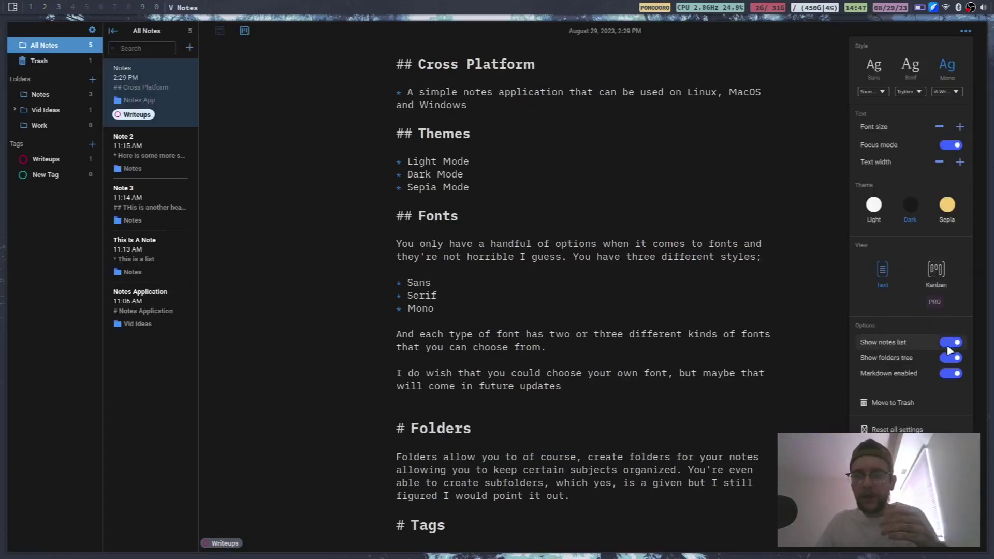
pyautogui.click(791, 255)
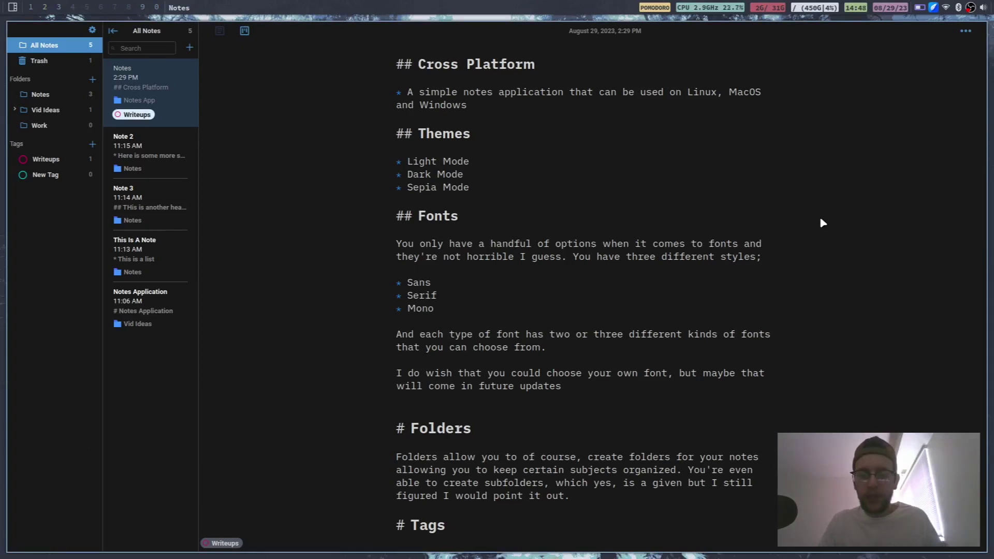
pyautogui.hotkey('ctrl', 'shift', 'j')
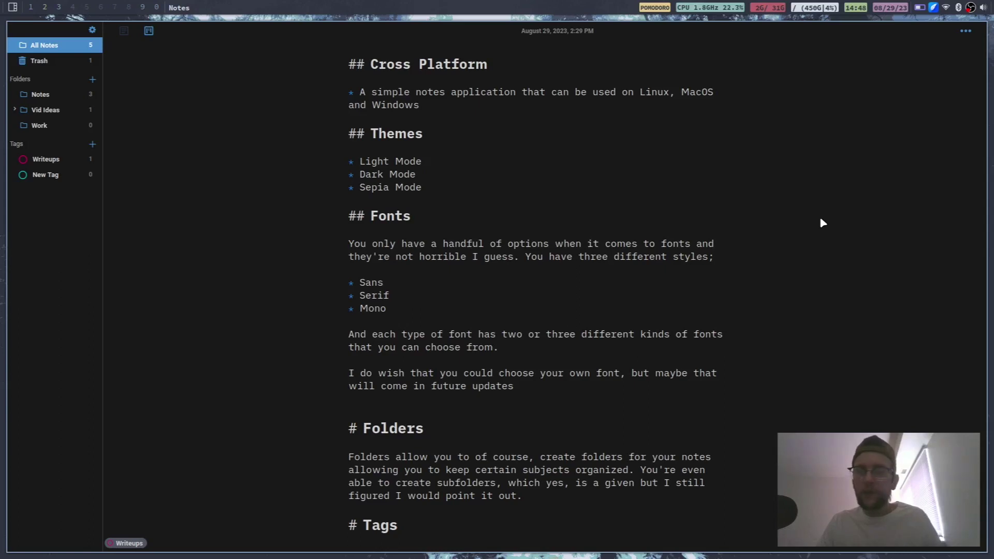
pyautogui.hotkey('ctrl', 'shift', 'l')
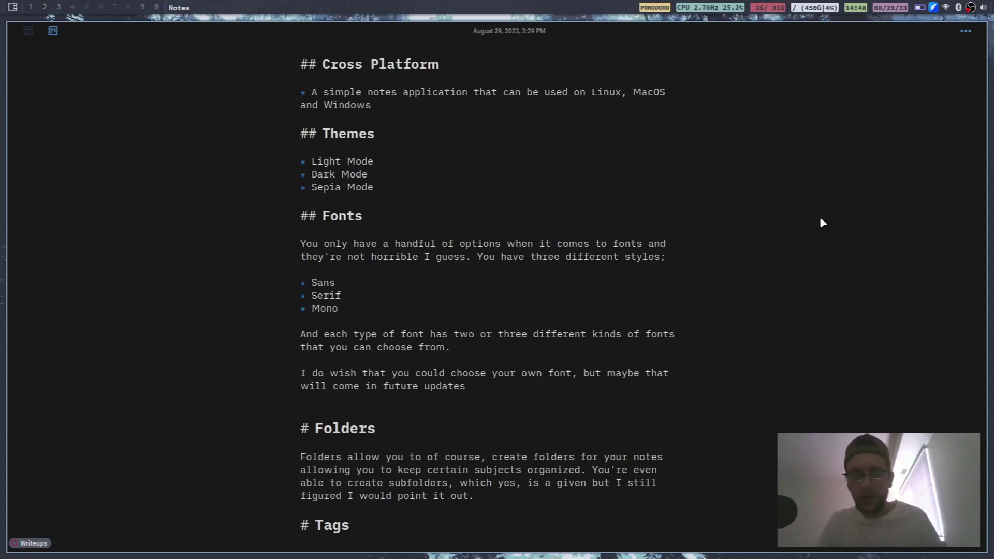
pyautogui.hotkey('ctrl', 'shift', 'l')
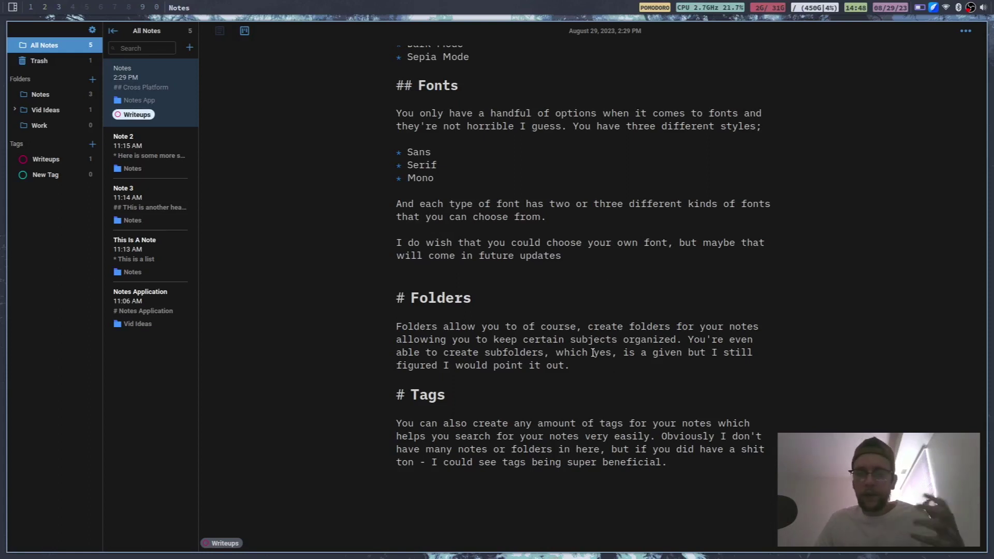
# Step: Expand Vid Ideas, view Notes App, open the empty Linux subfolder and add a new tag
pyautogui.click(16, 111)
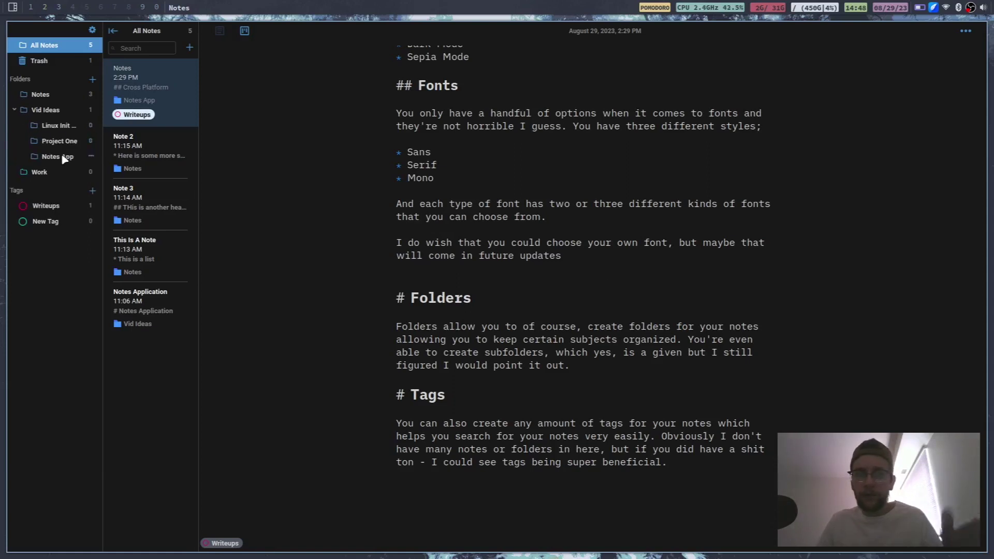
pyautogui.rightClick(56, 126)
pyautogui.click(177, 214)
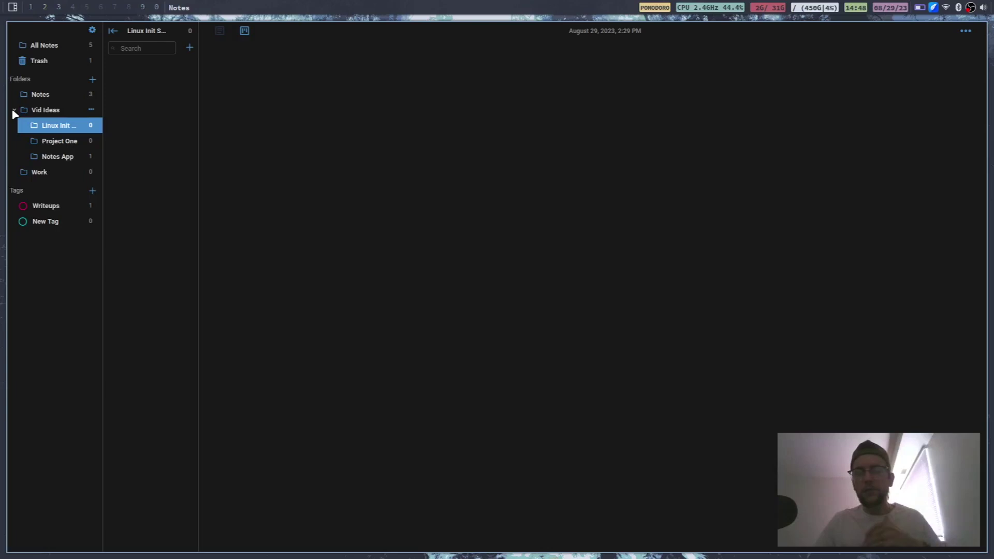
pyautogui.click(58, 157)
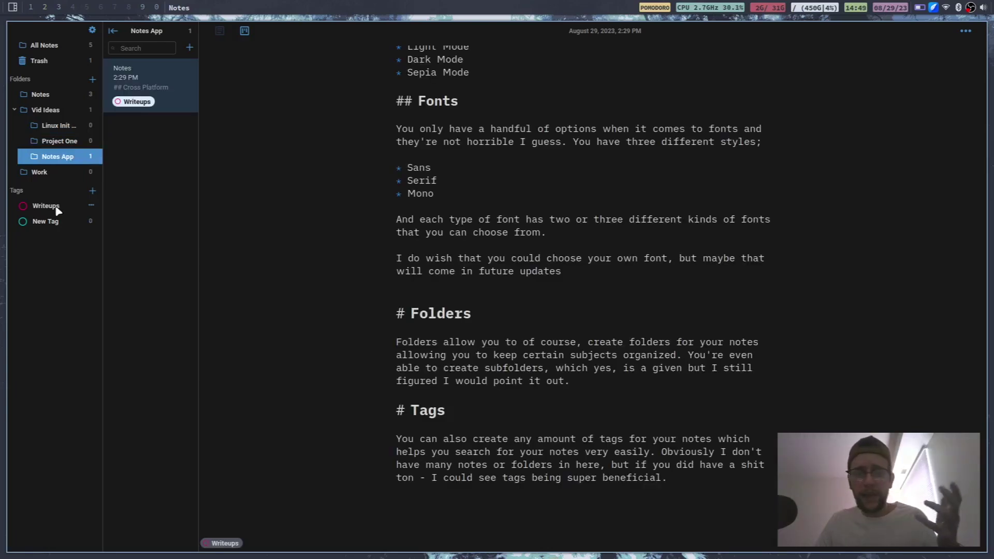
pyautogui.click(59, 125)
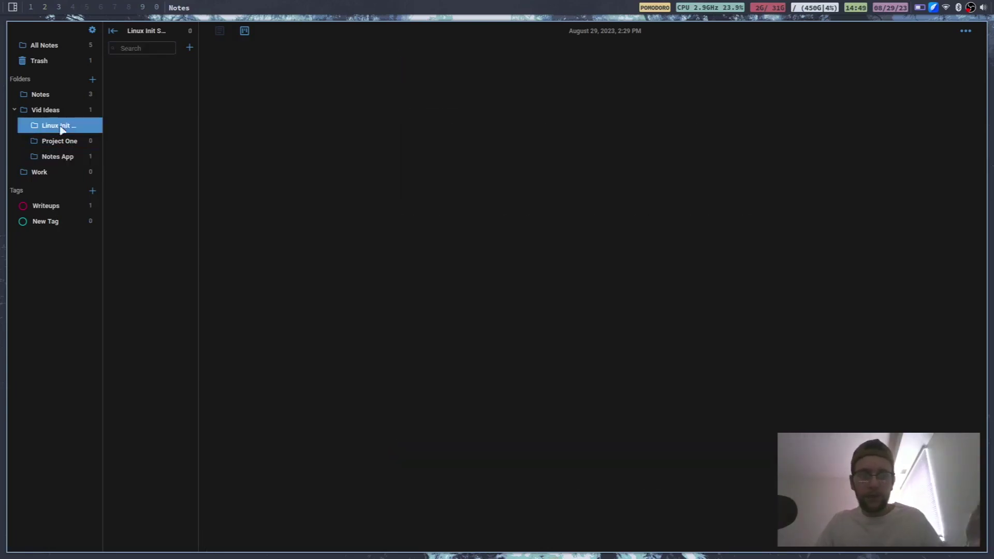
pyautogui.click(94, 196)
# Step: Rename the new tag to Linux
pyautogui.rightClick(49, 206)
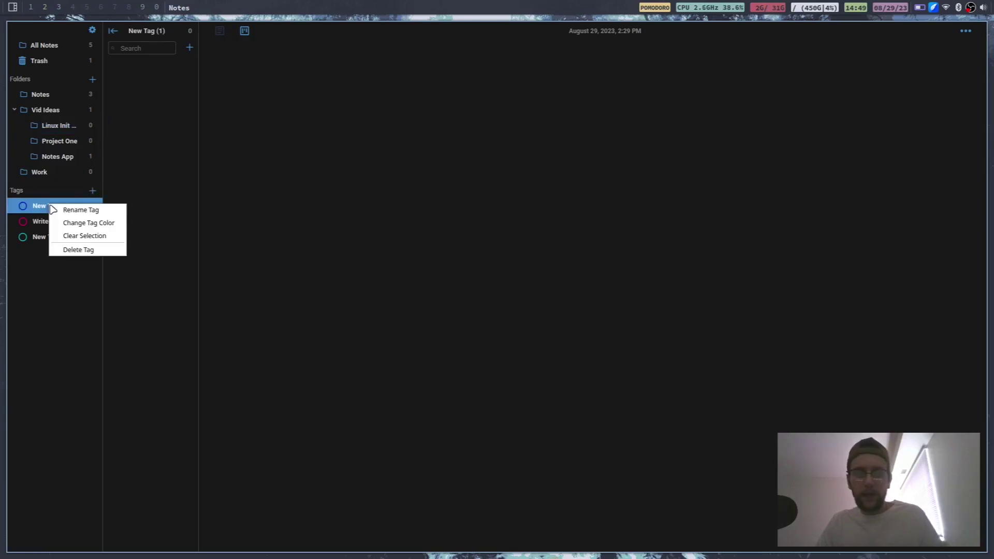
pyautogui.click(82, 211)
pyautogui.write('Linux')
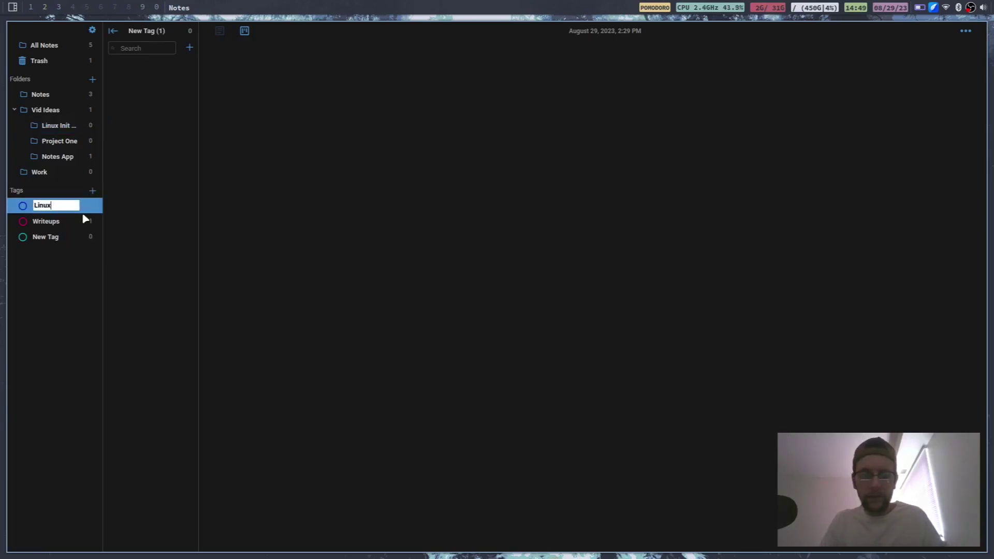
pyautogui.press('Return')
# Step: Add a second tag named Test, then open the Project One folder
pyautogui.click(94, 195)
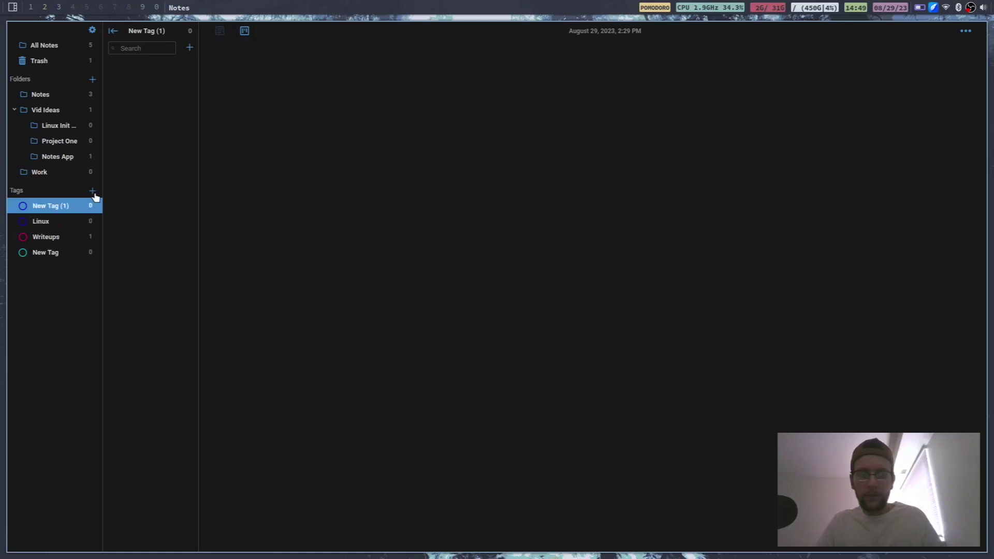
pyautogui.rightClick(62, 206)
pyautogui.click(71, 207)
pyautogui.write('Test')
pyautogui.press('Return')
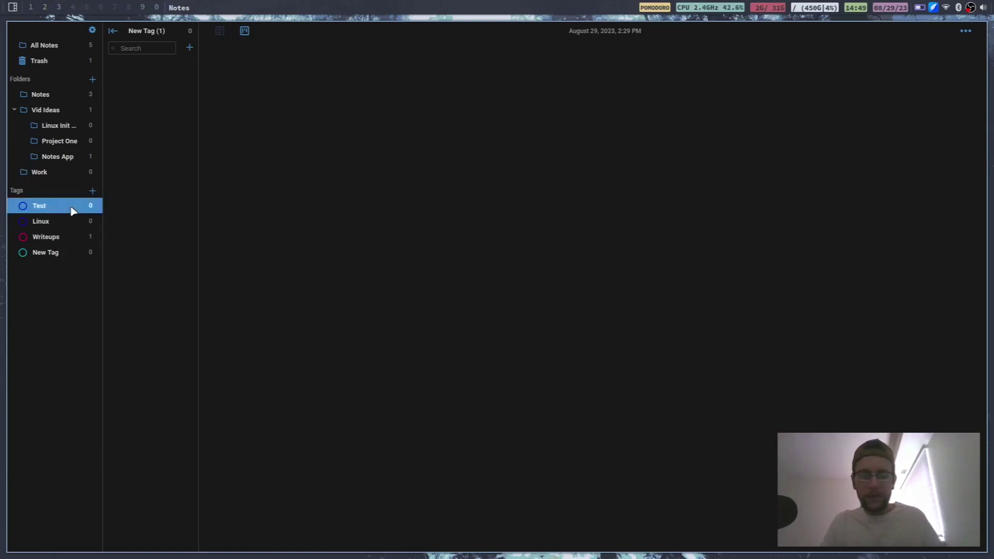
pyautogui.click(55, 143)
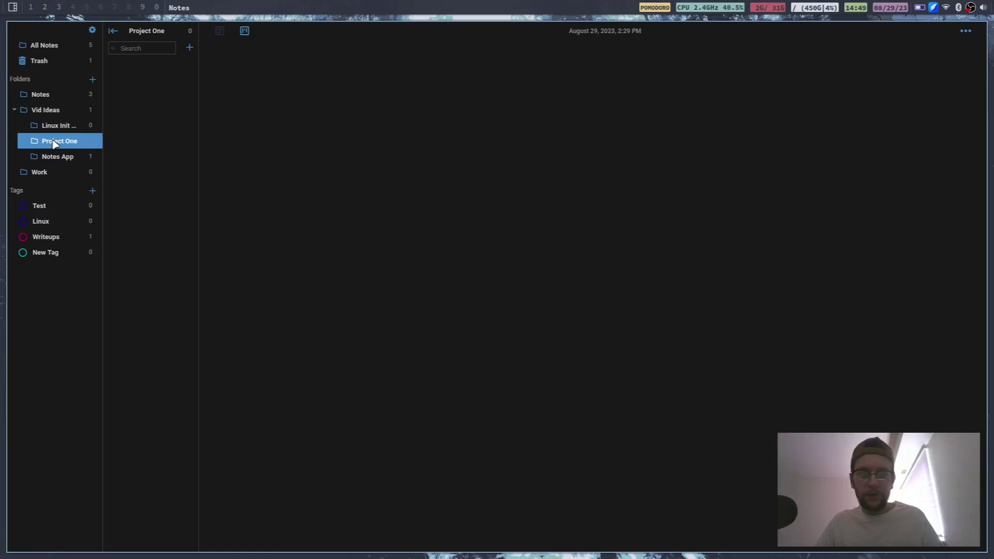
# Step: Create a note '# THIS IS A NOTE' in Project One and tag it Test
pyautogui.click(190, 48)
pyautogui.write('# THIS IS A NOT')
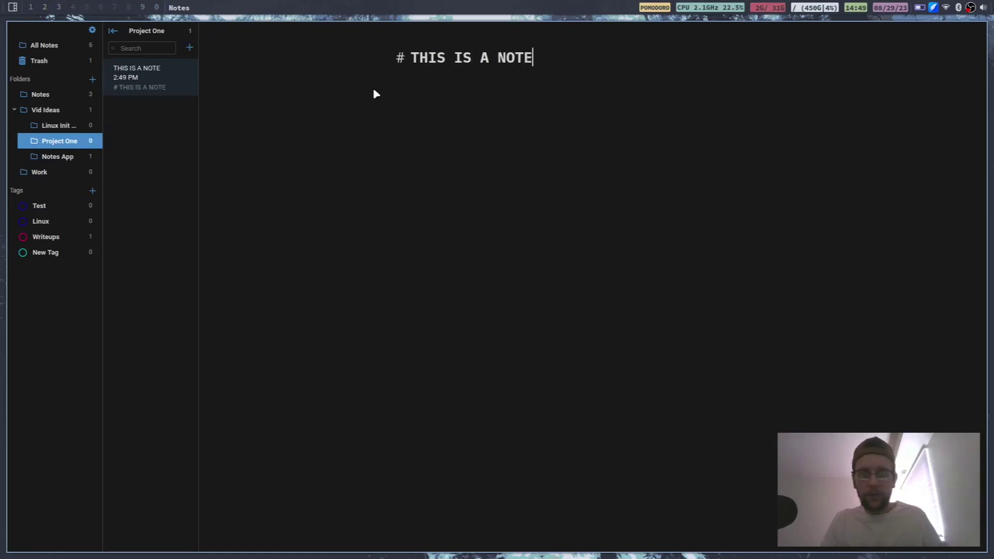
pyautogui.write('E')
pyautogui.rightClick(161, 73)
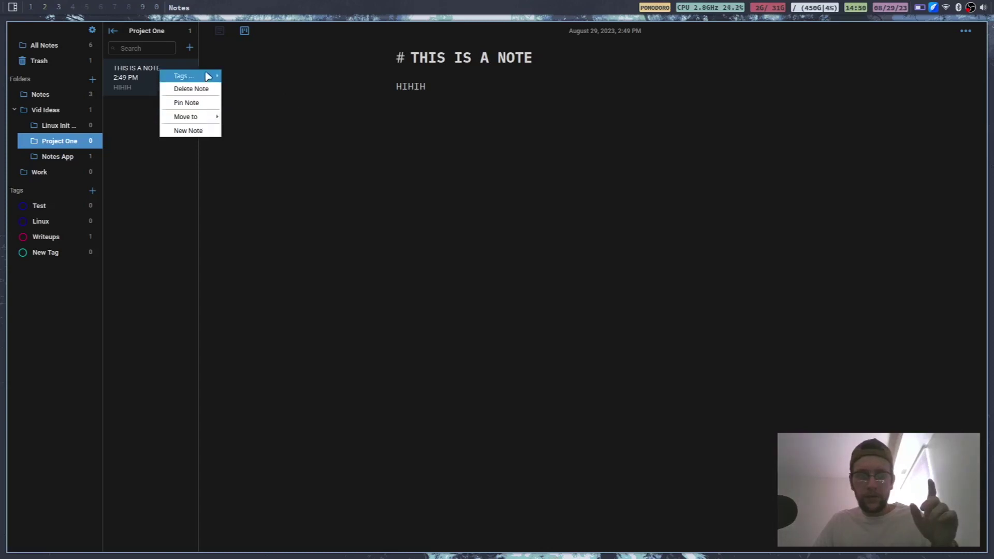
pyautogui.moveTo(208, 76)
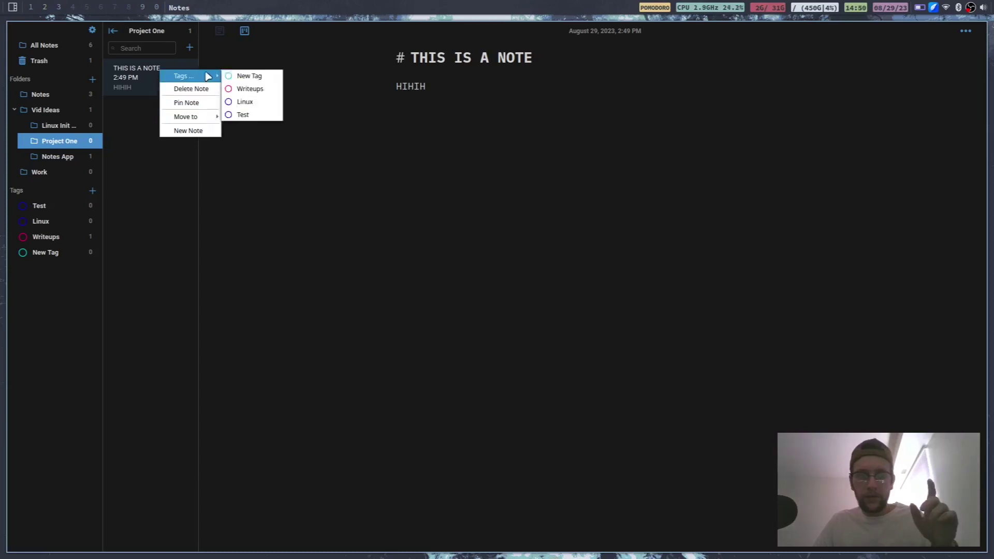
pyautogui.click(265, 116)
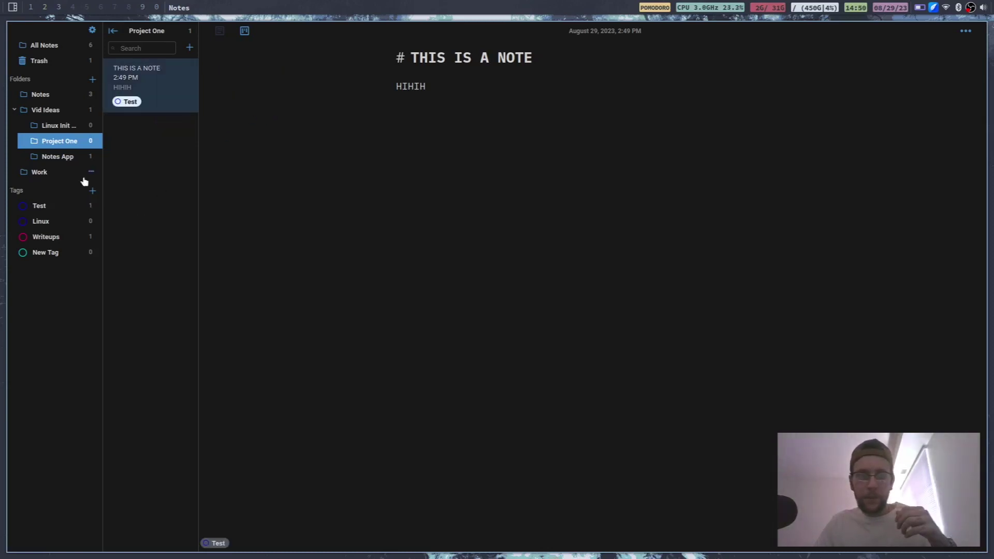
# Step: In the Linux subfolder, create two notes: '# NOTE ONE' and '# NOTE TWO'
pyautogui.click(59, 128)
pyautogui.click(53, 158)
pyautogui.click(58, 127)
pyautogui.click(189, 47)
pyautogui.write('# NOTE ONE')
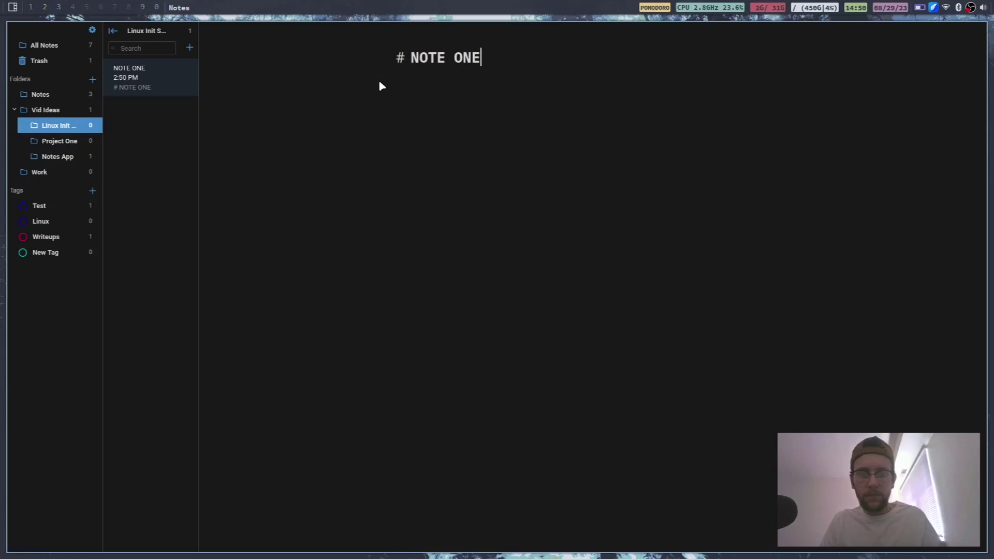
pyautogui.click(189, 47)
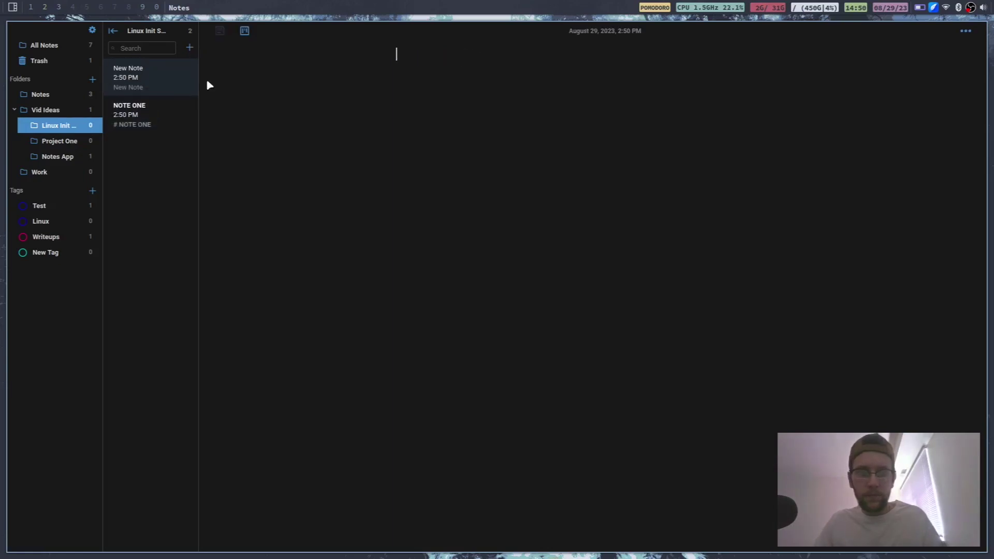
pyautogui.write('# NOTE TWO')
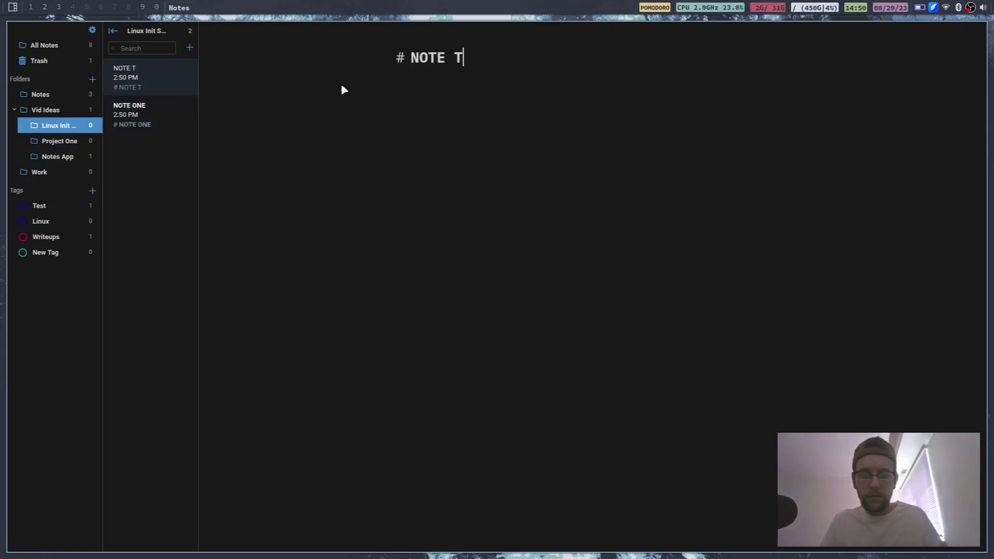
# Step: Tag both NOTE TWO and NOTE ONE with Linux
pyautogui.rightClick(173, 77)
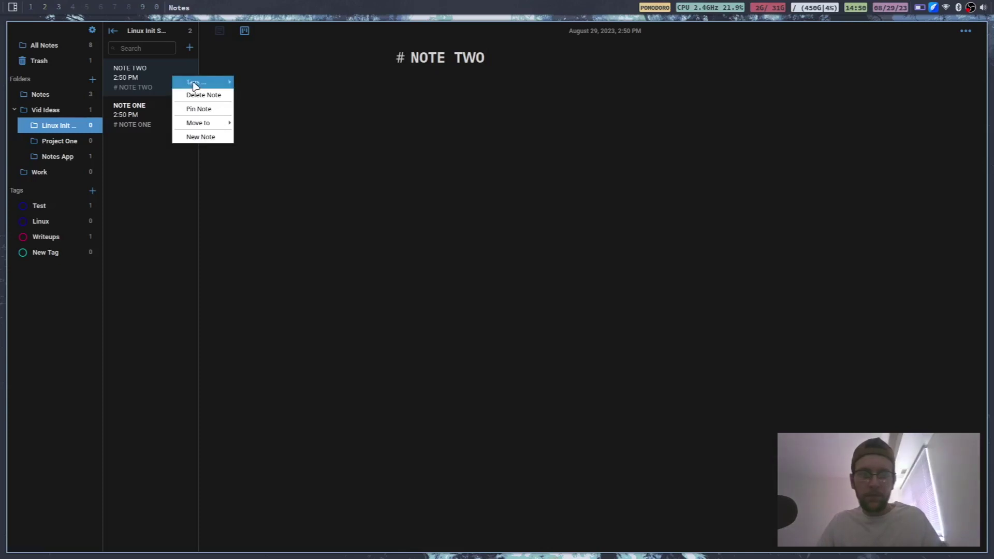
pyautogui.moveTo(194, 82)
pyautogui.click(258, 108)
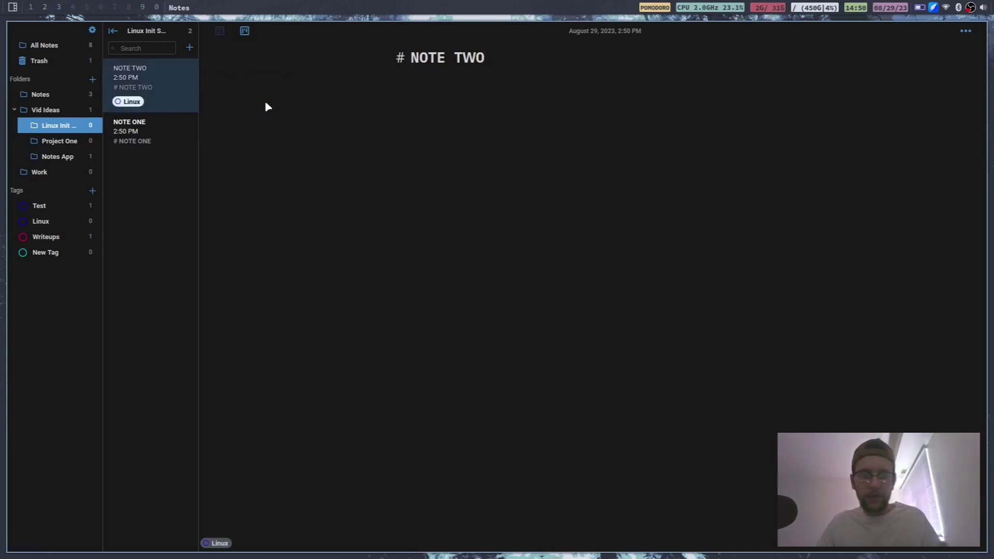
pyautogui.click(169, 125)
pyautogui.rightClick(168, 125)
pyautogui.moveTo(197, 135)
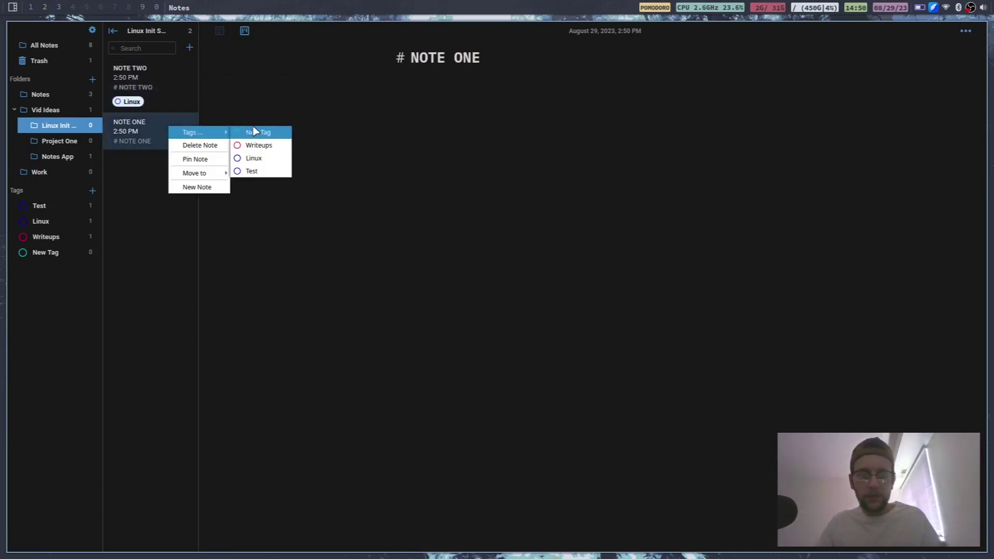
pyautogui.click(267, 159)
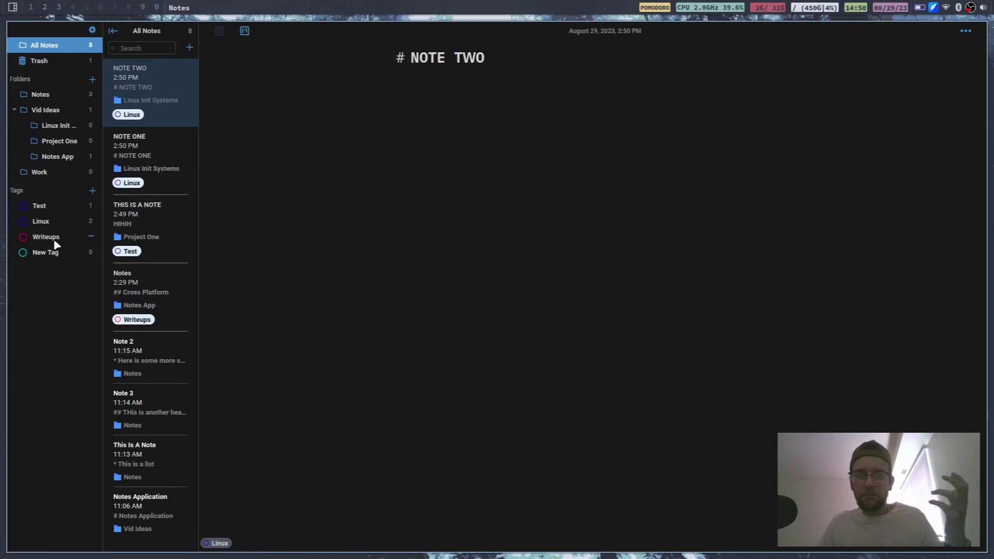
# Step: Filter the notes by the Linux tag, then bring up the style and view settings panel
pyautogui.click(41, 222)
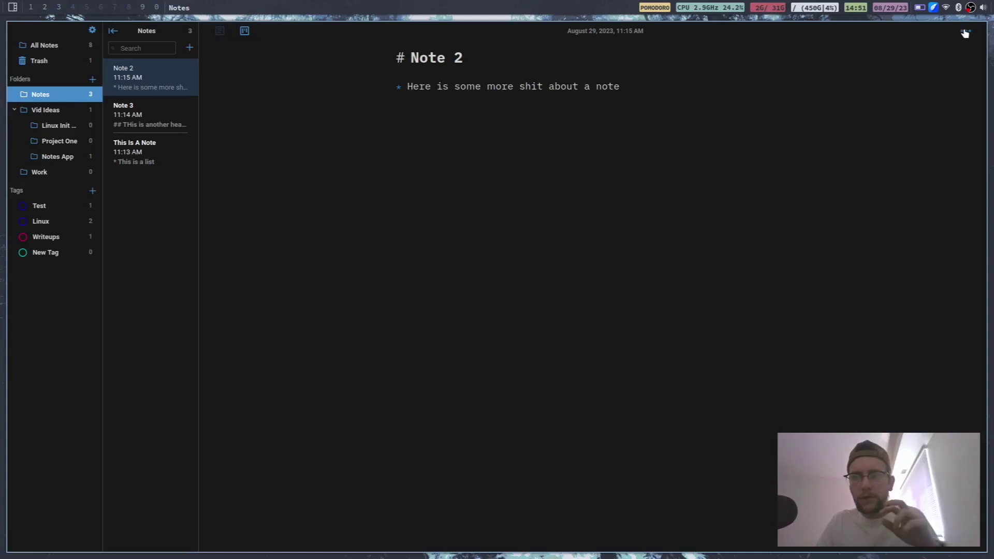
pyautogui.click(964, 32)
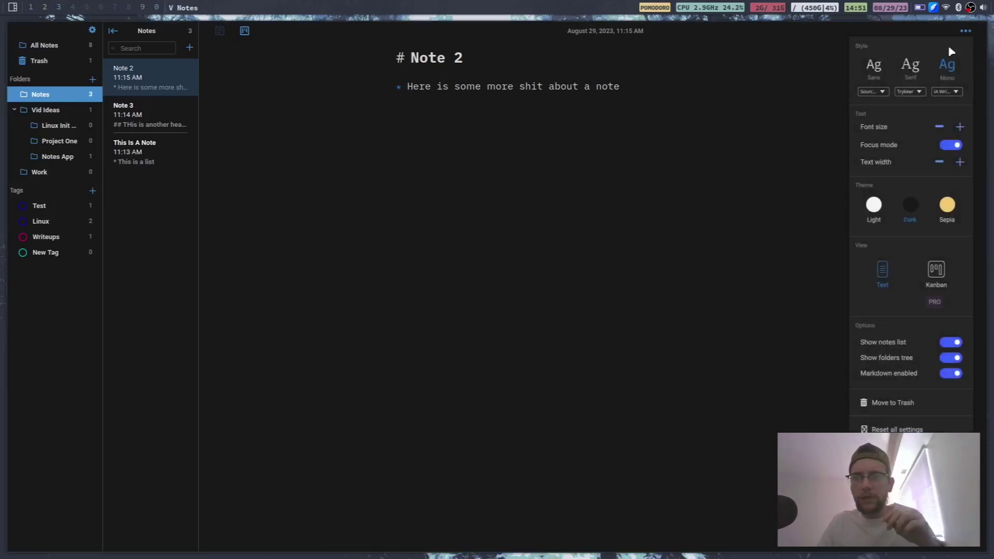
# Step: Try the PRO-locked Kanban view, opening its get-notes.com page in Firefox
pyautogui.click(928, 286)
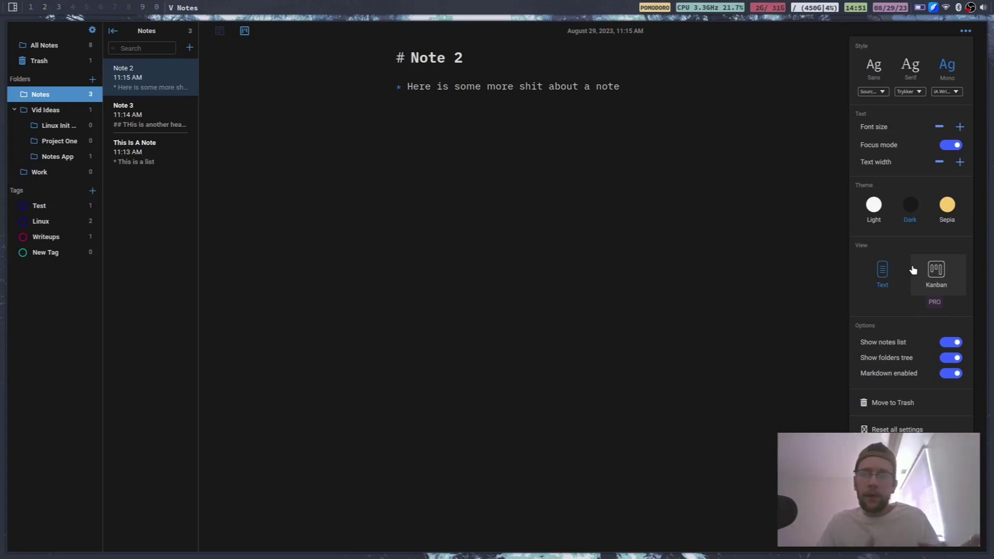
pyautogui.click(913, 270)
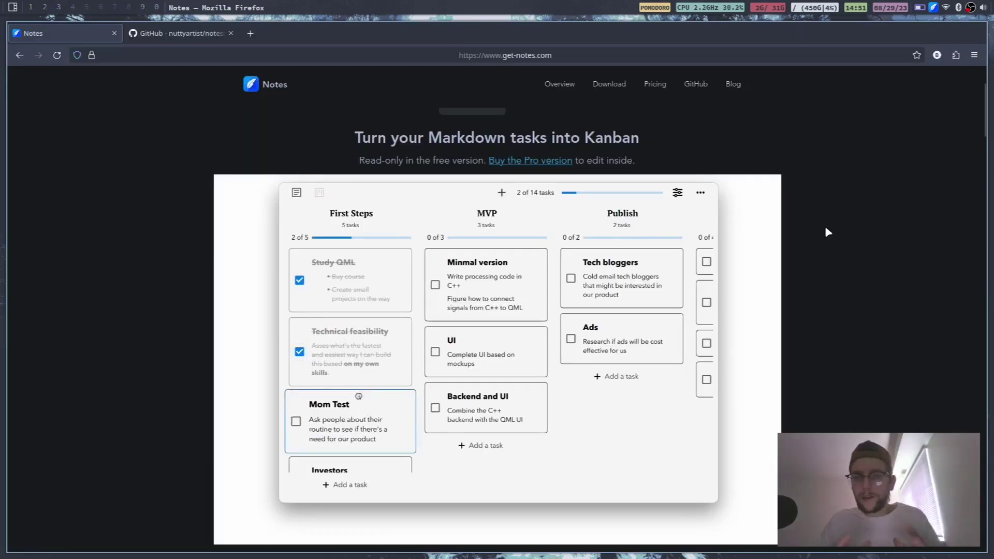